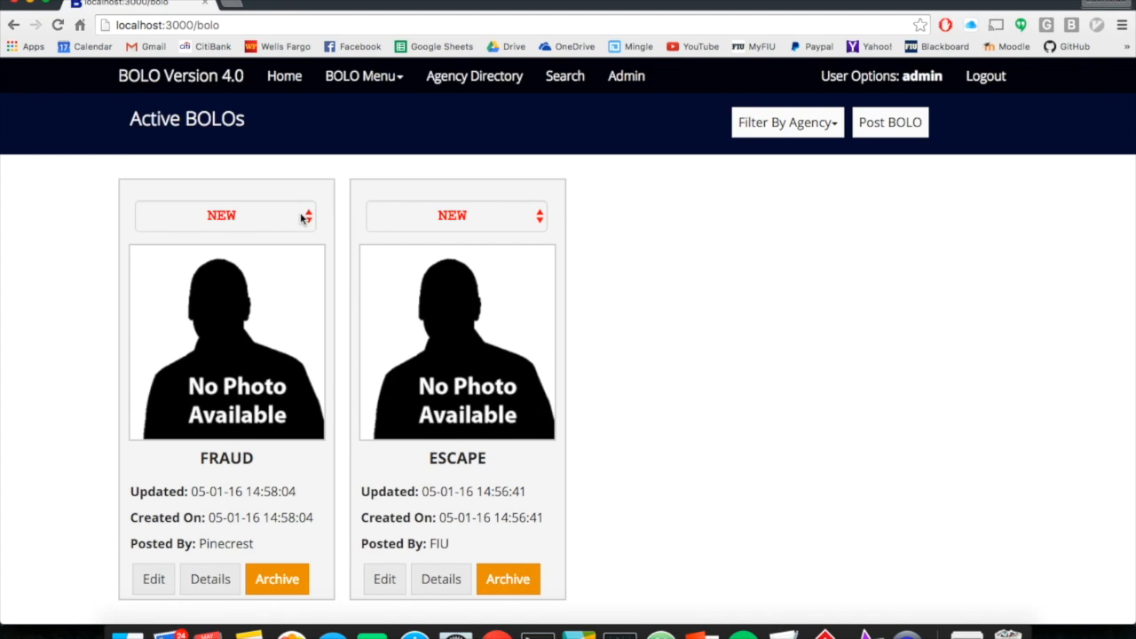
Step: Open the Admin Portal's User Management directory showing the two existing users
left_click(626, 76)
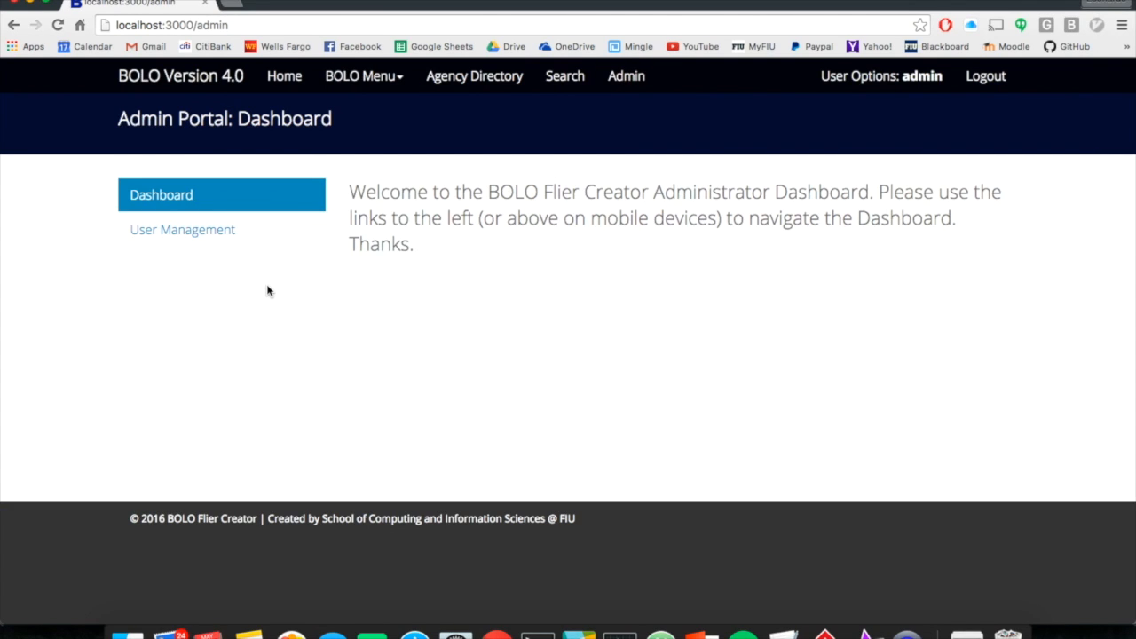
left_click(240, 244)
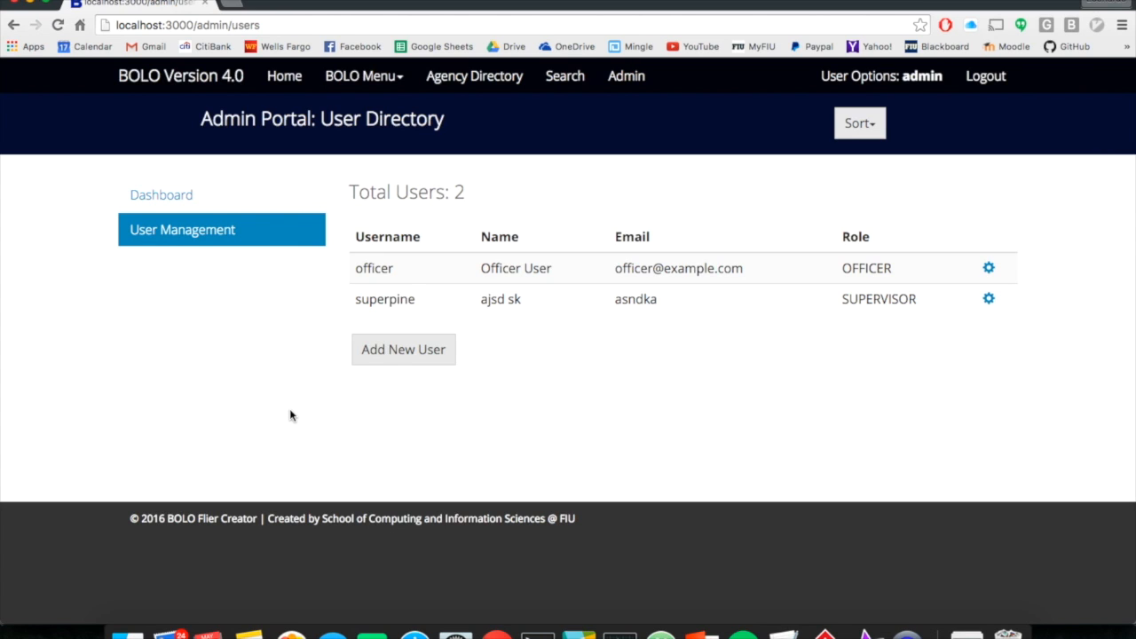
Step: Start registering a new user with username 'test'
left_click(402, 362)
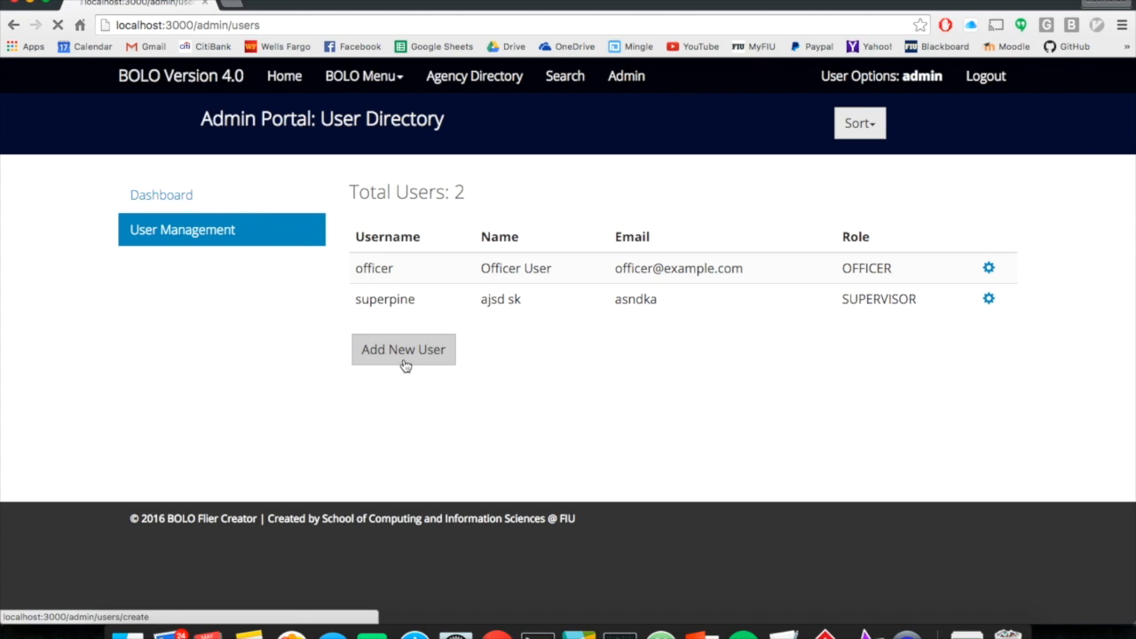
left_click(399, 225)
type("asd")
key("BackSpace")
key("BackSpace")
key("BackSpace")
type("test")
key("Tab")
Step: Fill in the new user's email, first name, last name and password fields
type("asnda")
key("Tab")
type("asdh")
key("Tab")
type("asdjk")
key("Tab")
type("******")
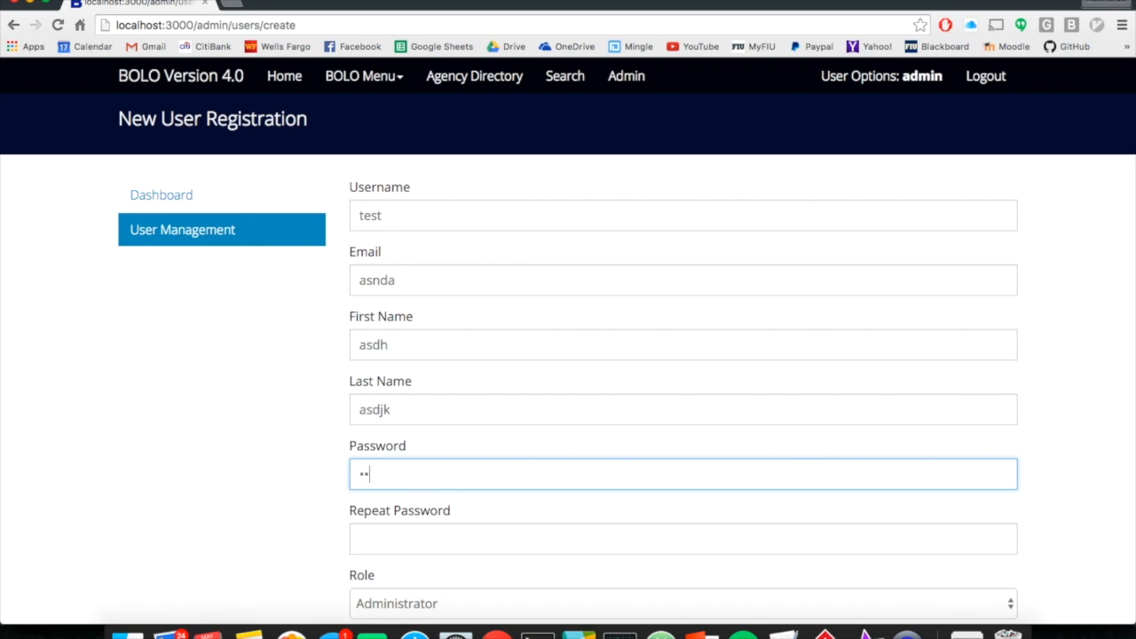
type("****")
key("Tab")
type("**********")
key("Tab")
Step: Choose the Supervisor role and enter 'asd' for badge, section/unit and rank/title
scroll(457, 185, "down", 3)
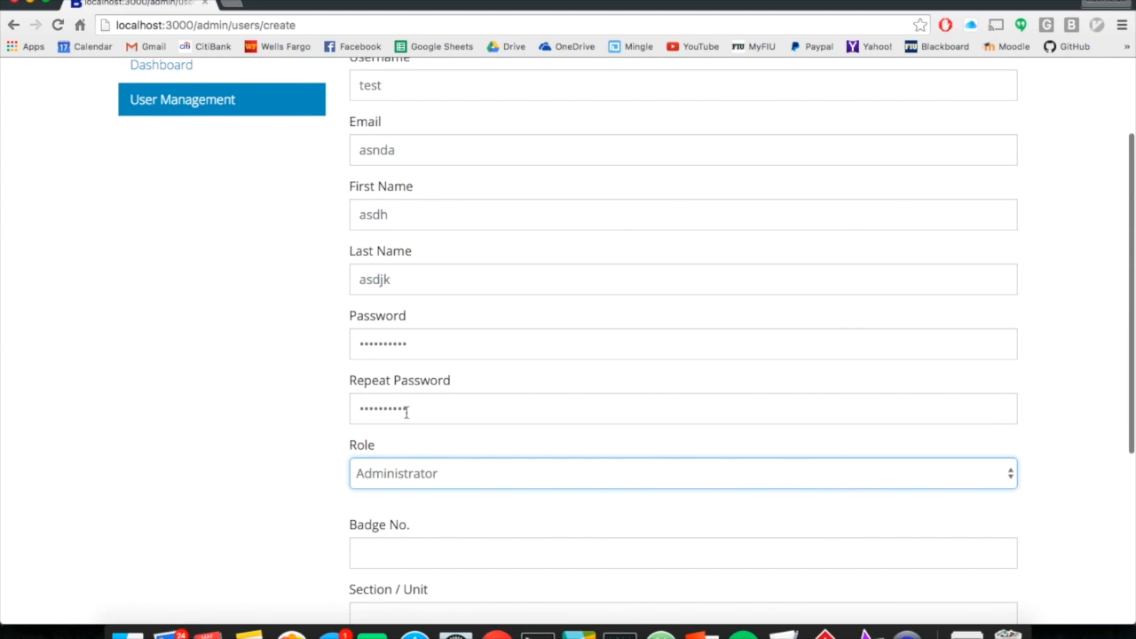
left_click(388, 479)
left_click(388, 456)
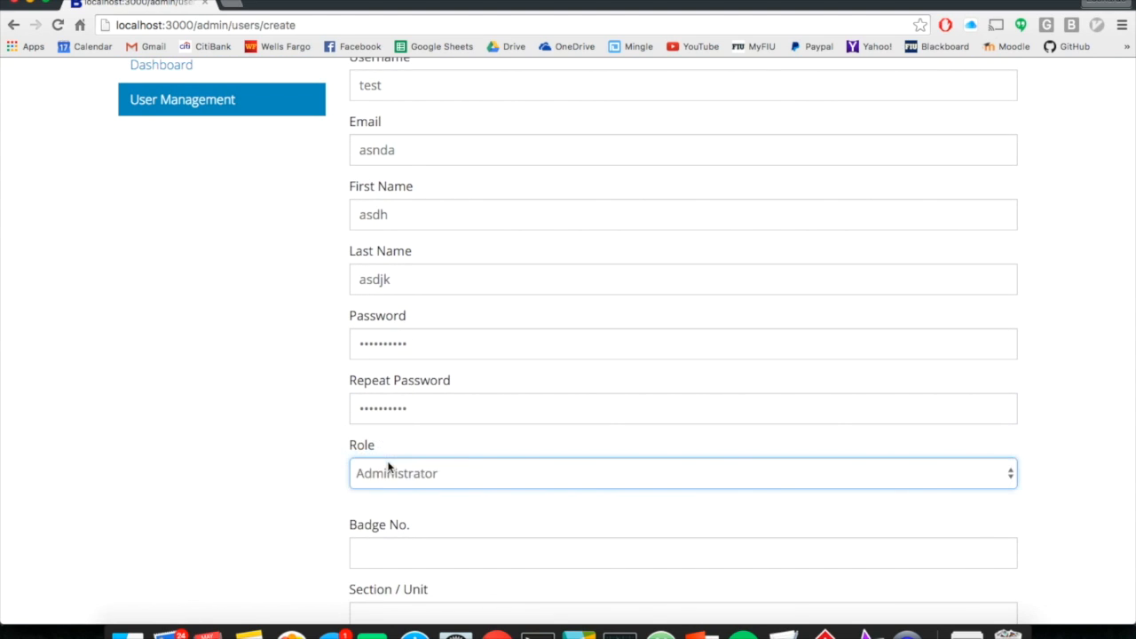
scroll(274, 495, "down", 1)
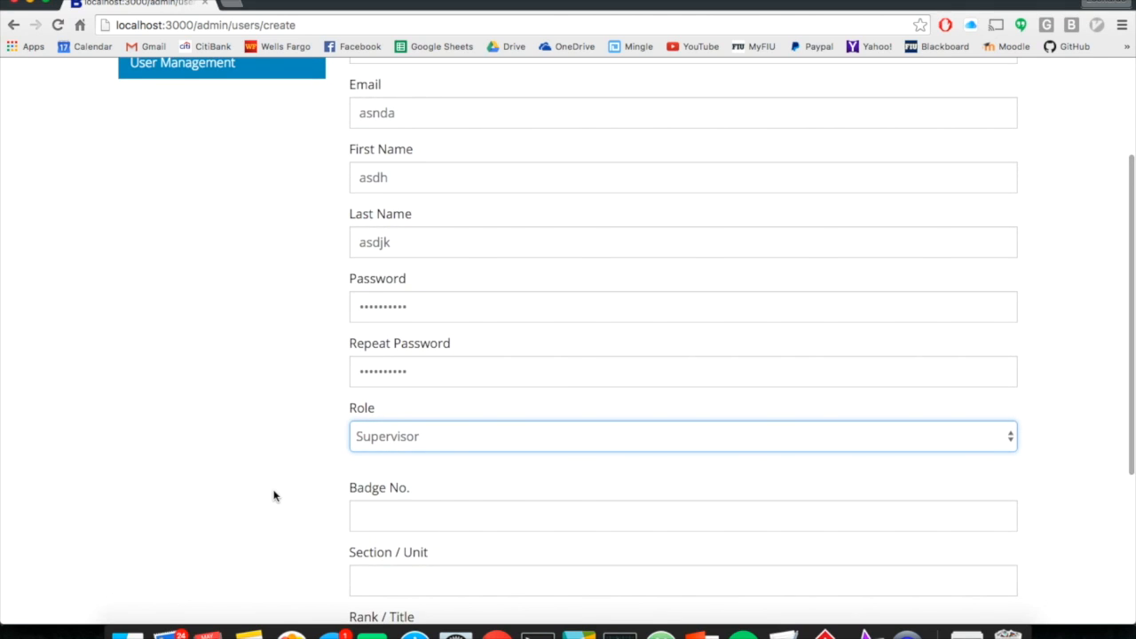
scroll(275, 495, "down", 2)
left_click(447, 432)
type("asd")
key("Tab")
type("asd")
key("Tab")
type("asd")
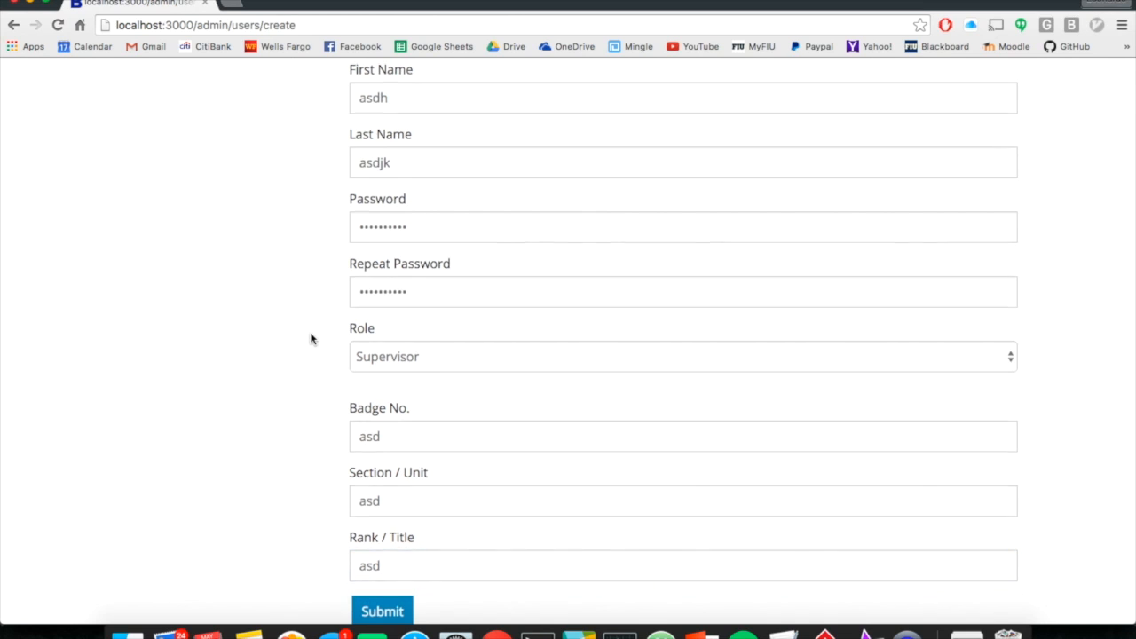
Step: Review the form and submit the new user registration
scroll(313, 338, "up", 5)
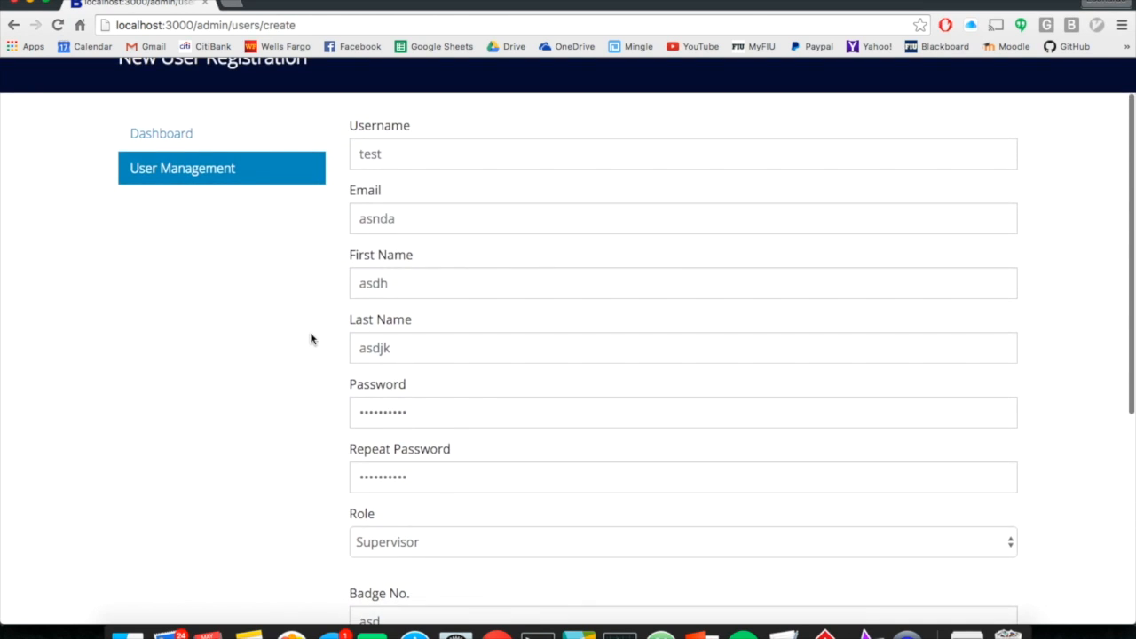
scroll(310, 339, "down", 8)
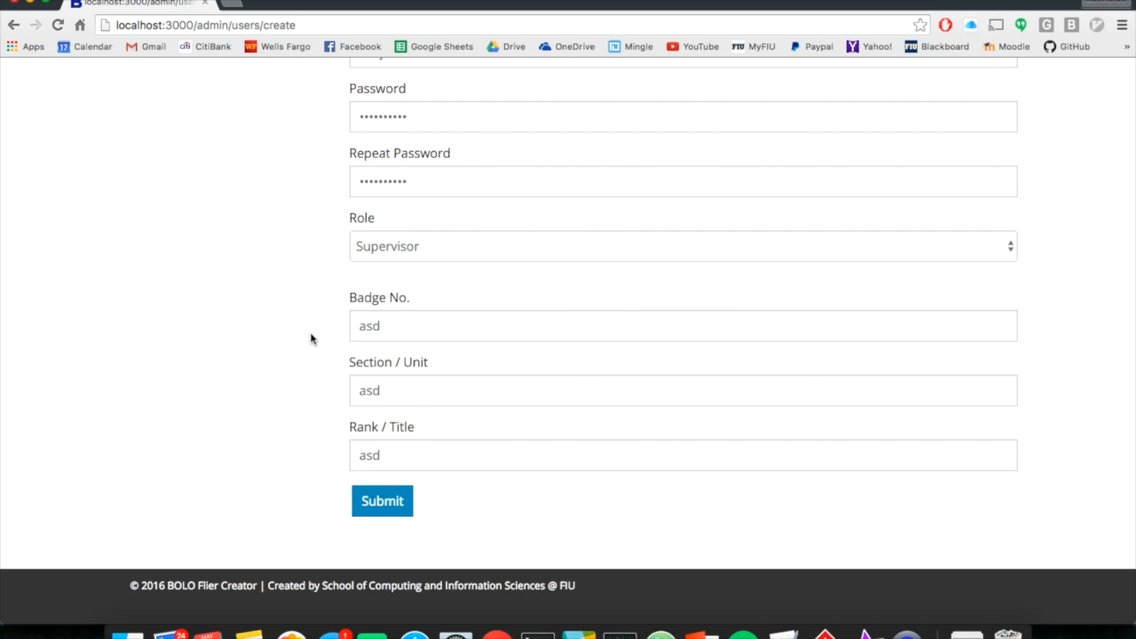
scroll(311, 338, "down", 1)
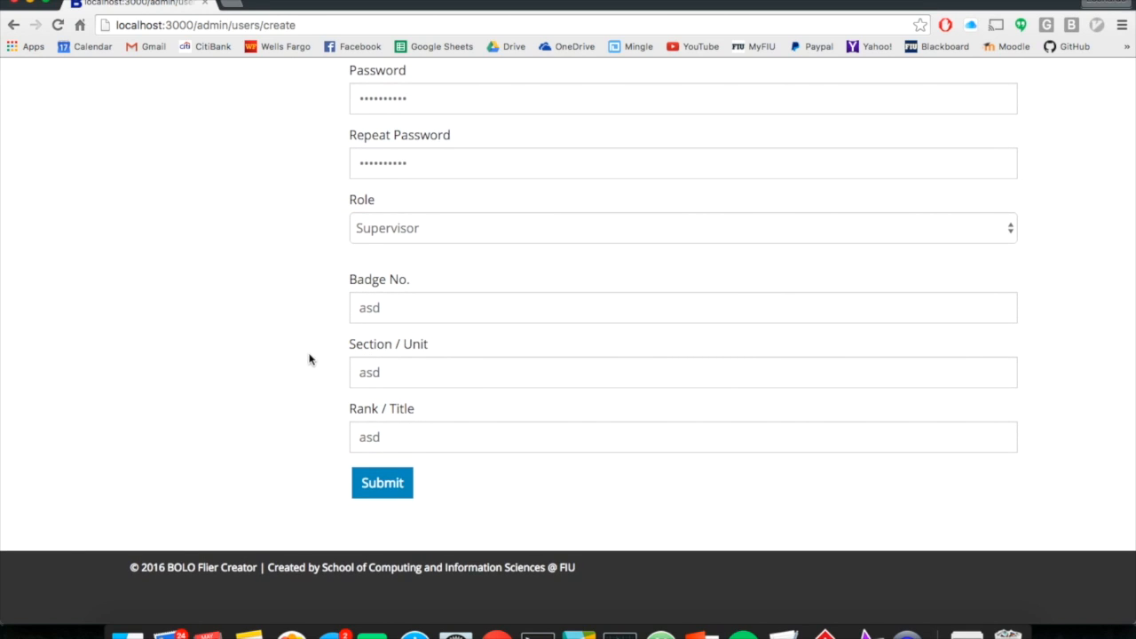
scroll(310, 366, "up", 2)
left_click(374, 520)
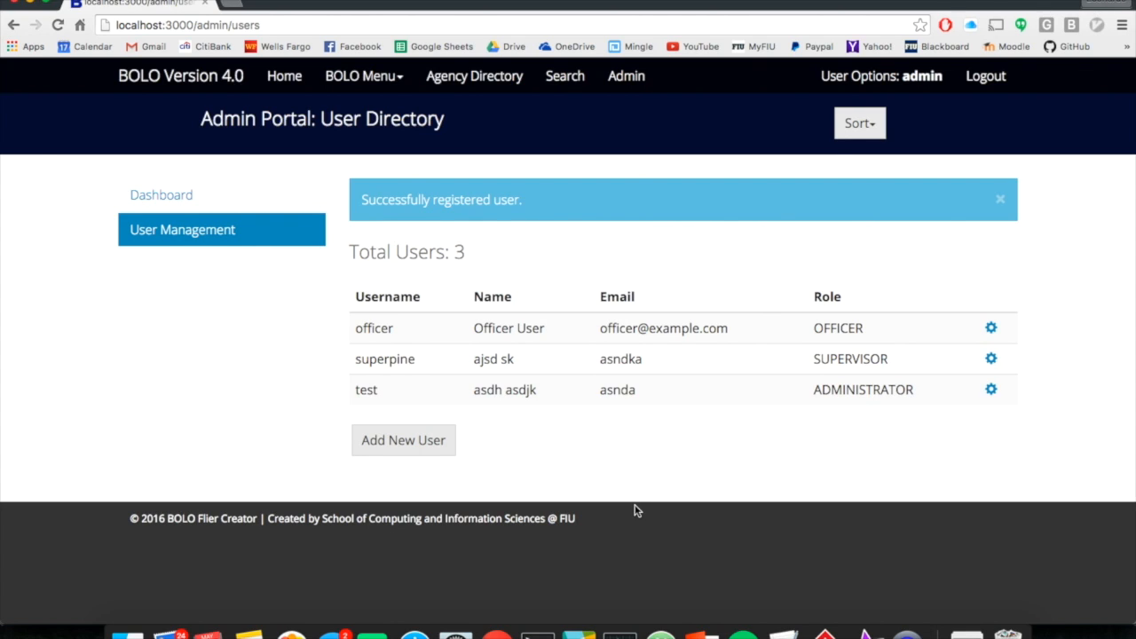
Step: Open the User Details page for the newly registered user 'test'
left_click(992, 391)
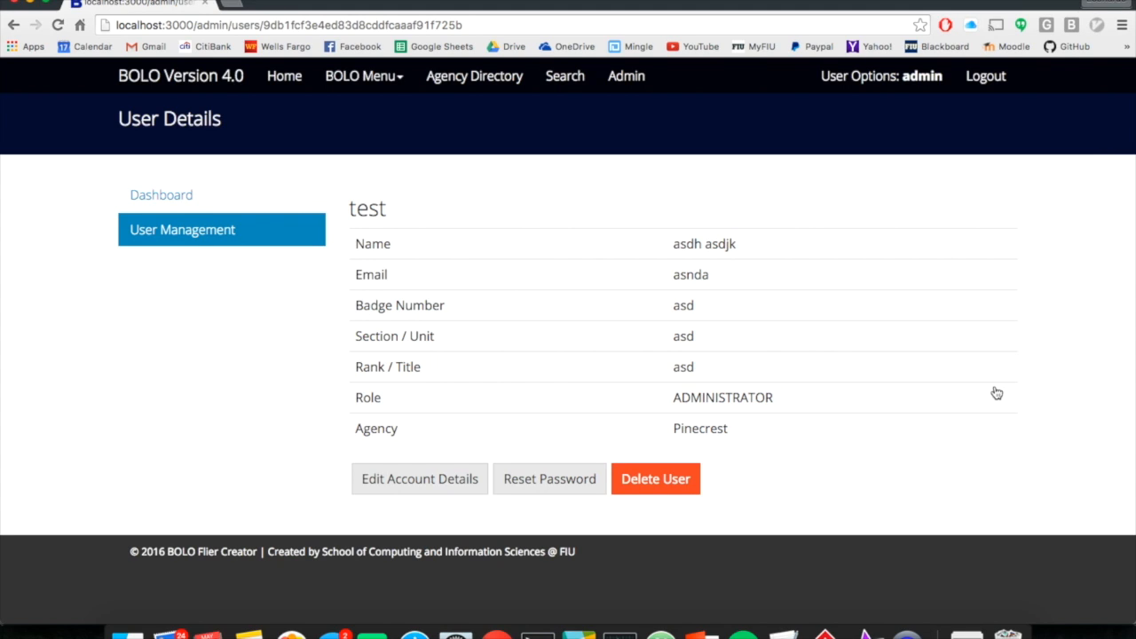
left_click(413, 479)
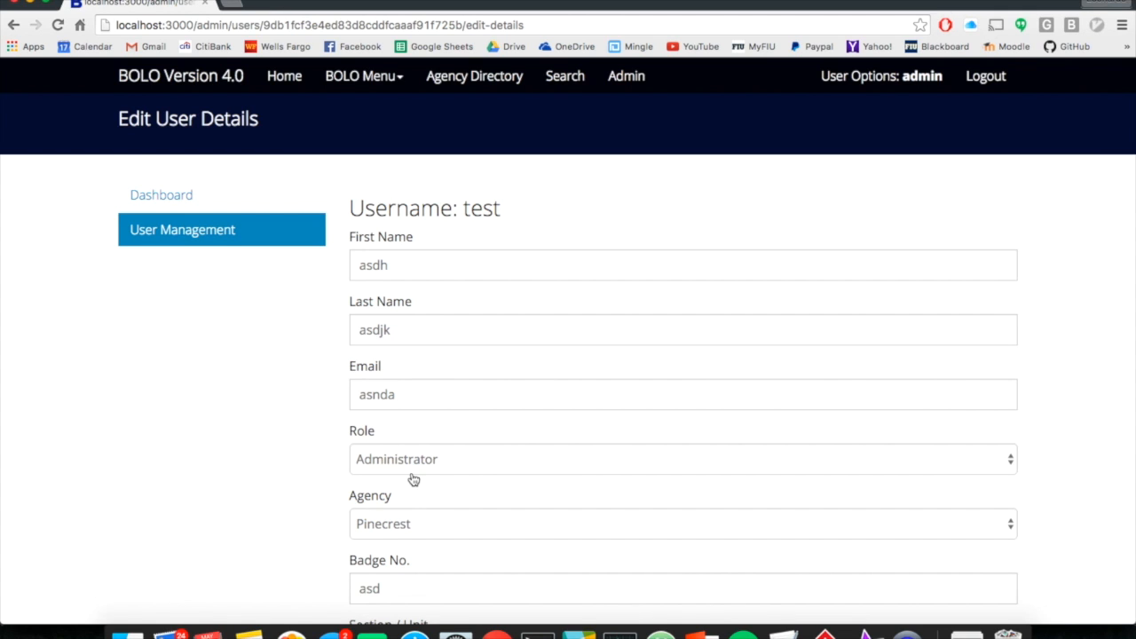
scroll(413, 479, "down", 5)
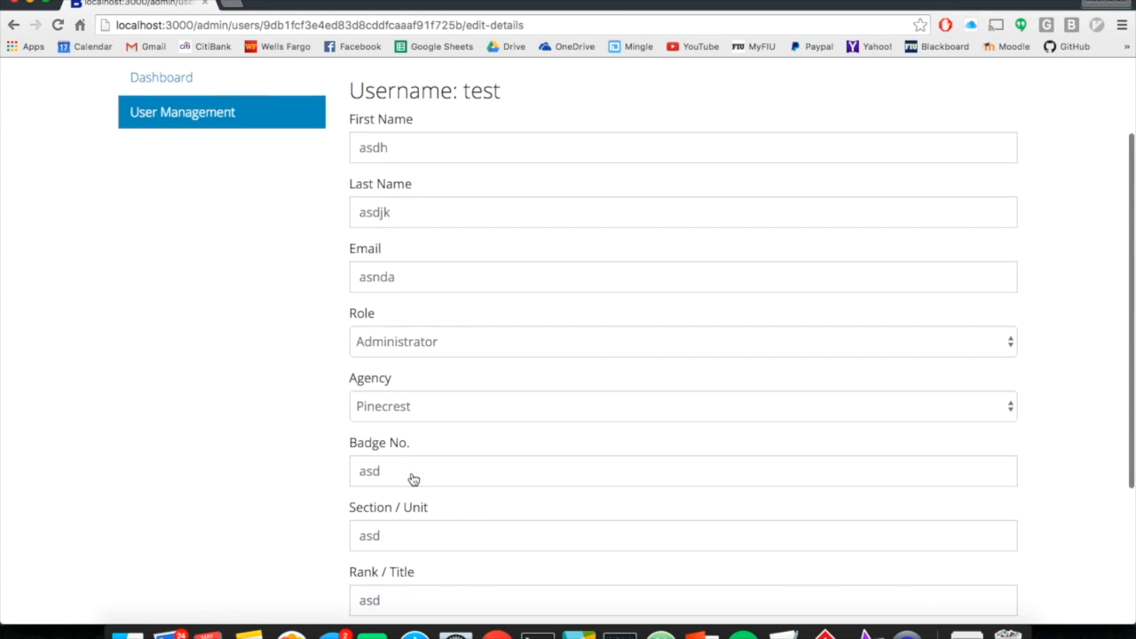
scroll(413, 479, "up", 4)
scroll(413, 480, "left", 5)
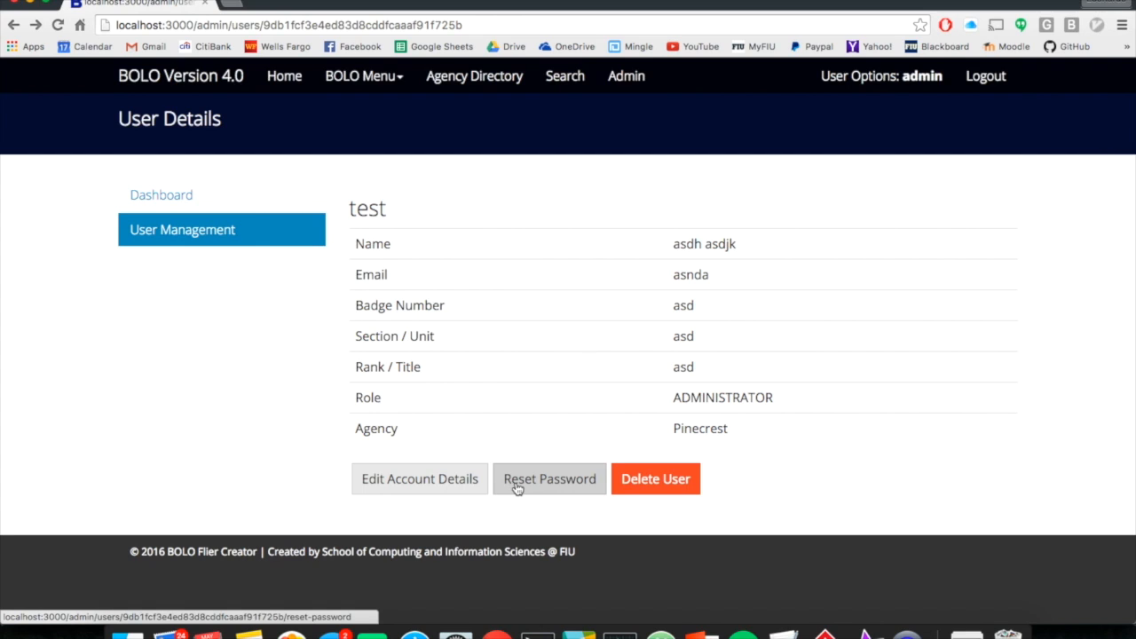
left_click(518, 488)
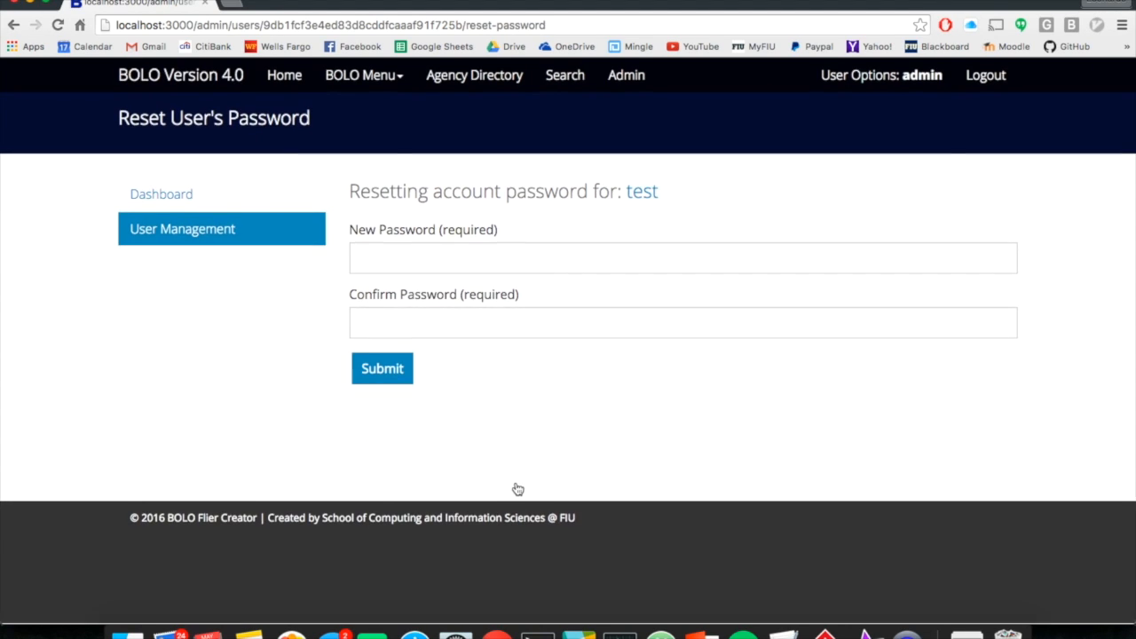
left_click(476, 325)
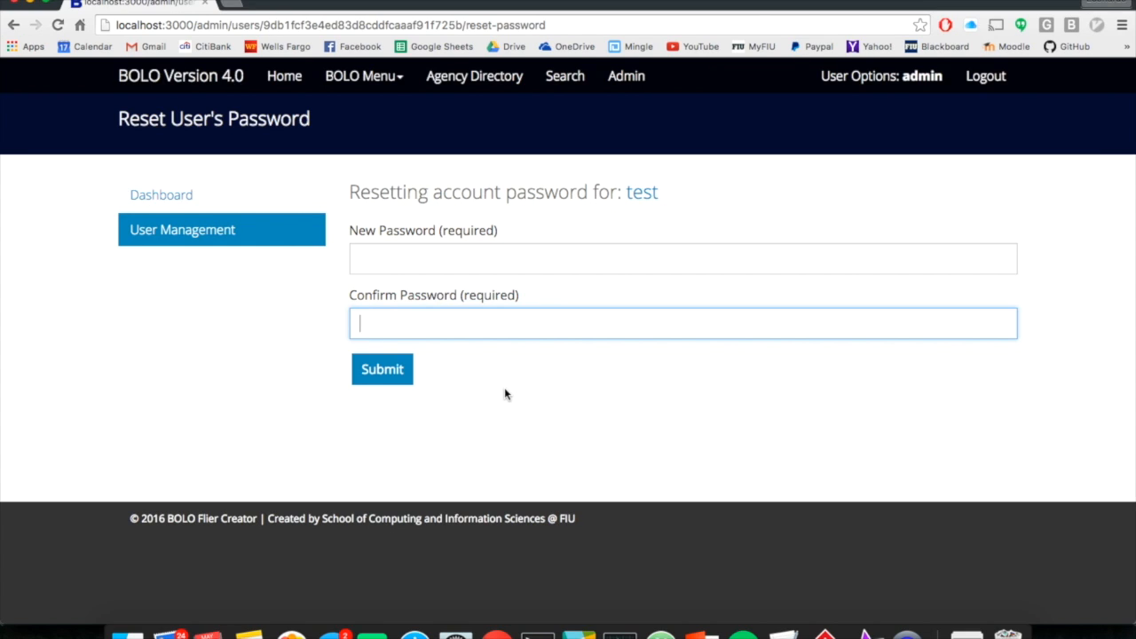
scroll(505, 389, "left", 5)
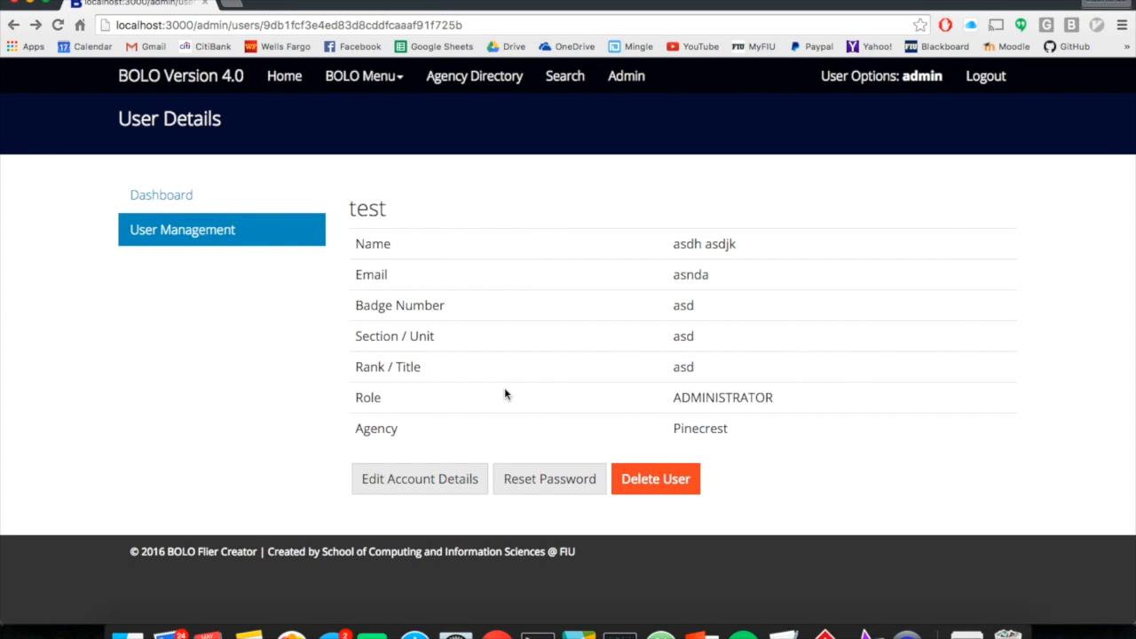
Step: Use Delete User to return to the User Directory, then sort users by name
left_click(683, 482)
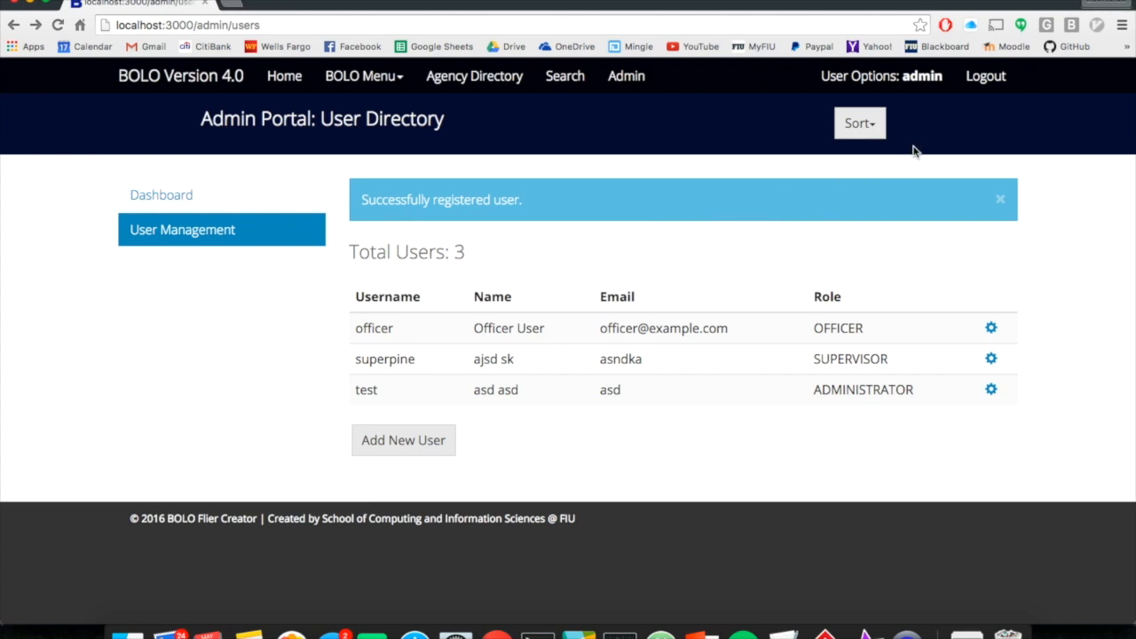
left_click(867, 127)
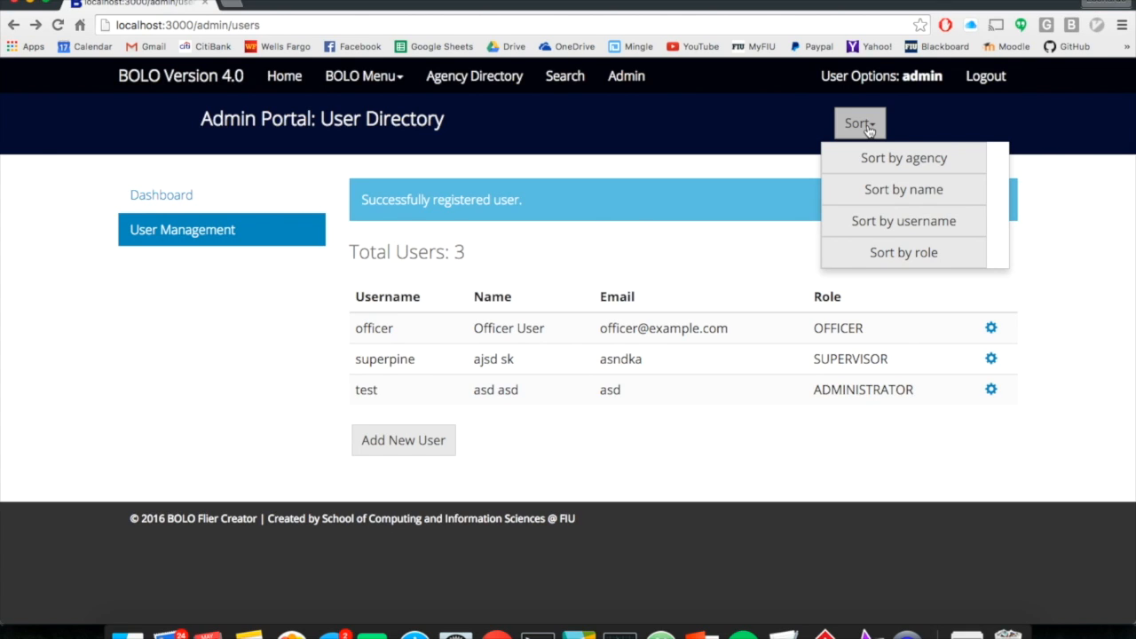
left_click(881, 186)
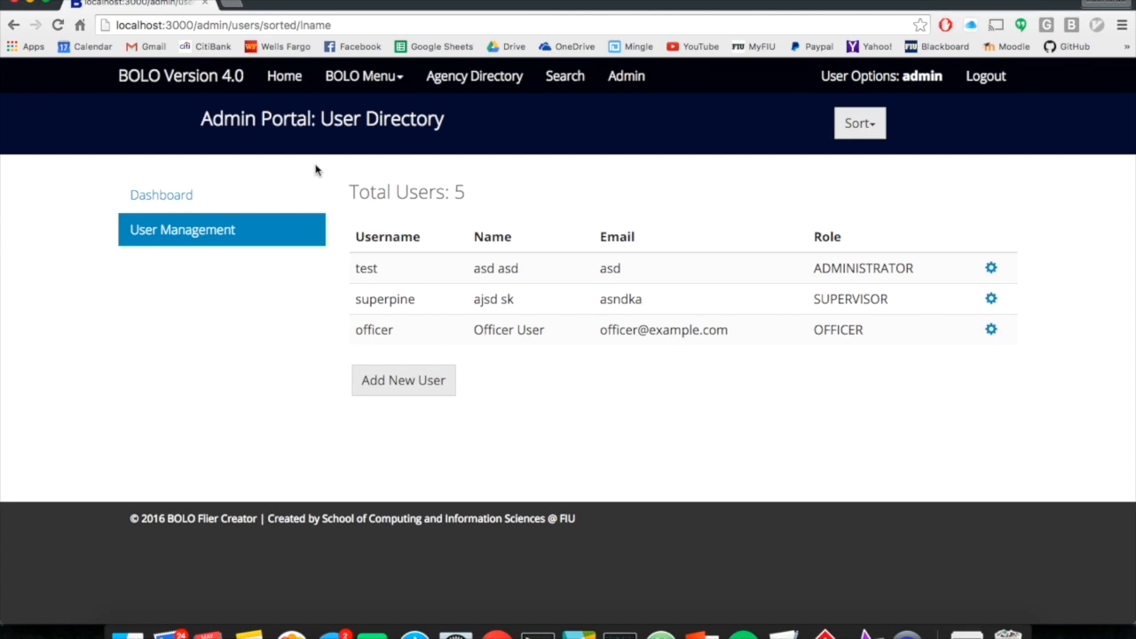
Step: Back on Active BOLOs, highlight the posting agencies: FIU on ESCAPE, Pinecrest on FRAUD
left_click(282, 79)
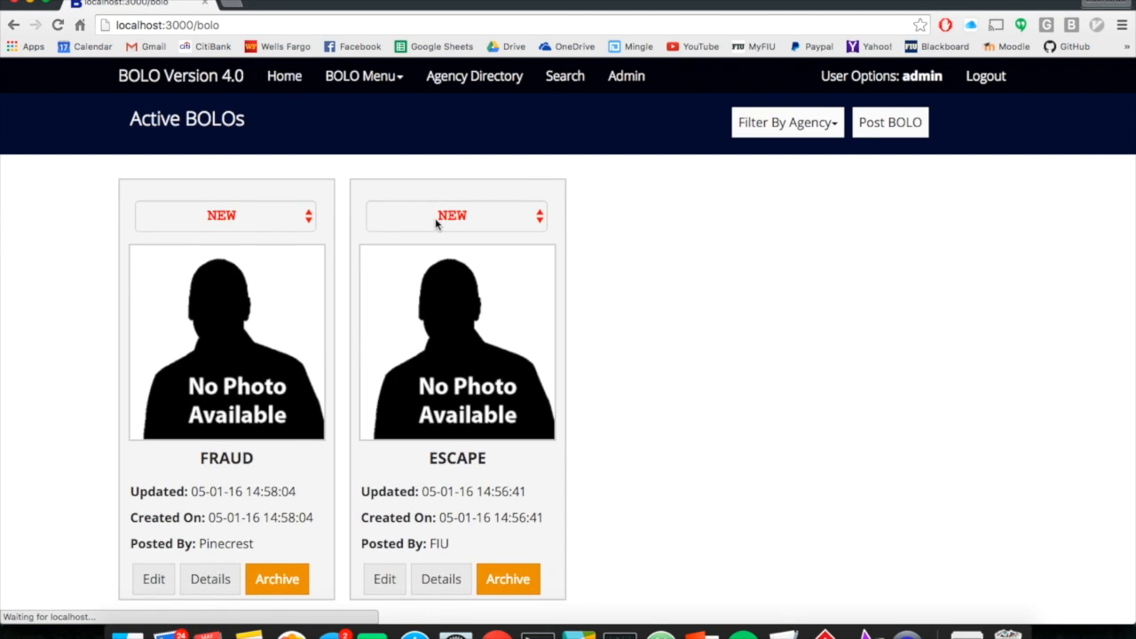
scroll(434, 217, "down", 1)
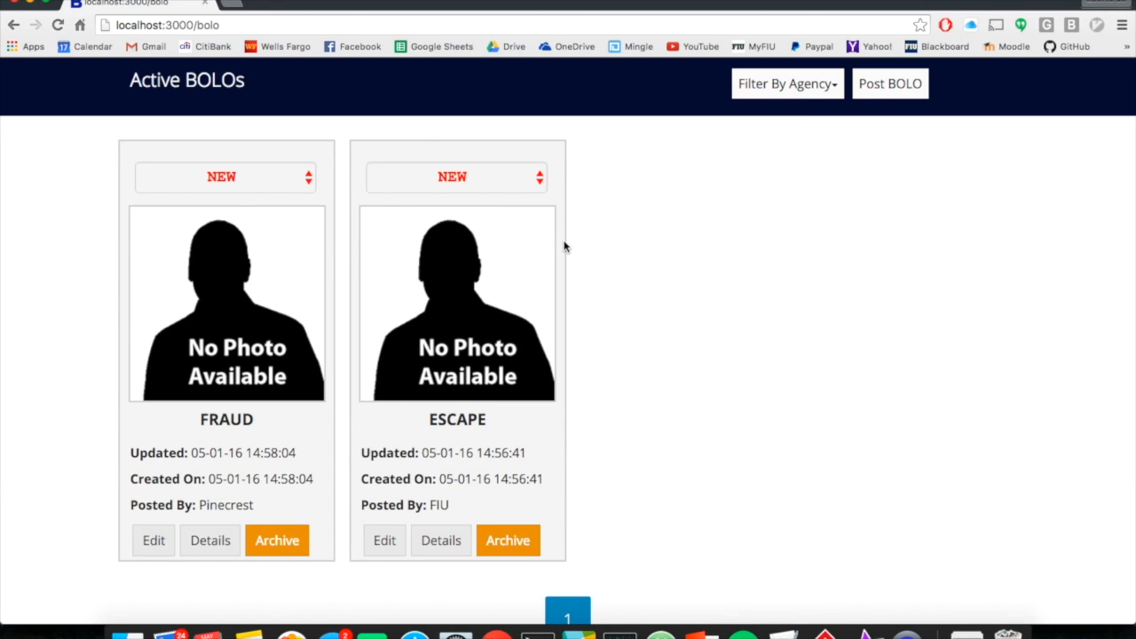
double_click(439, 504)
left_click(233, 502)
double_click(233, 501)
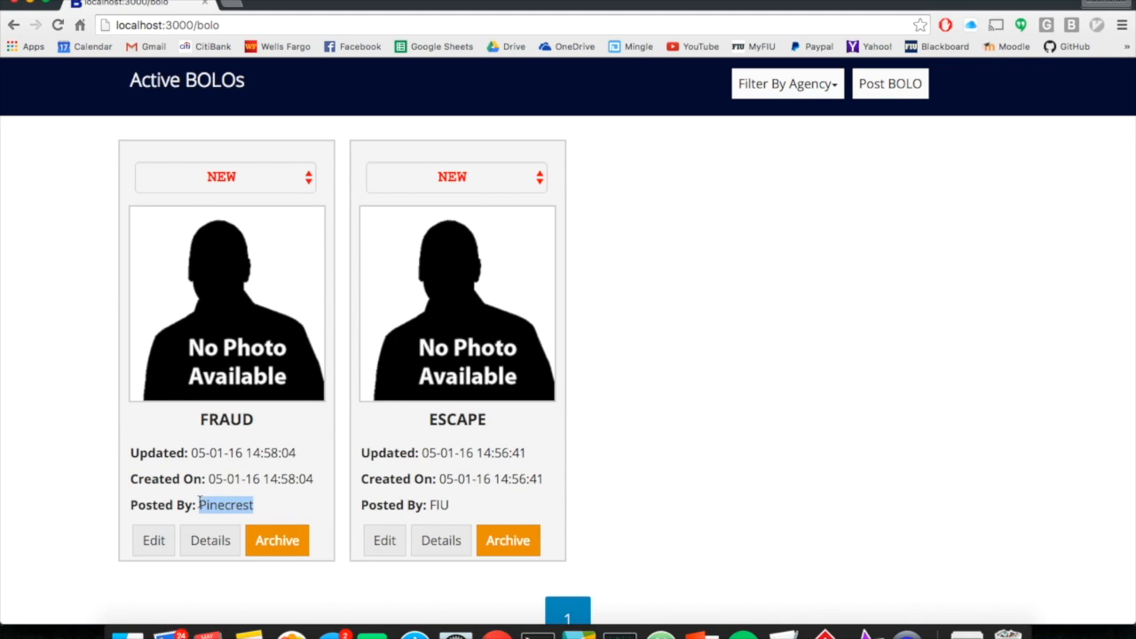
Step: Open the FRAUD BOLO for editing, then attempt to edit the FIU-posted ESCAPE BOLO
left_click(165, 544)
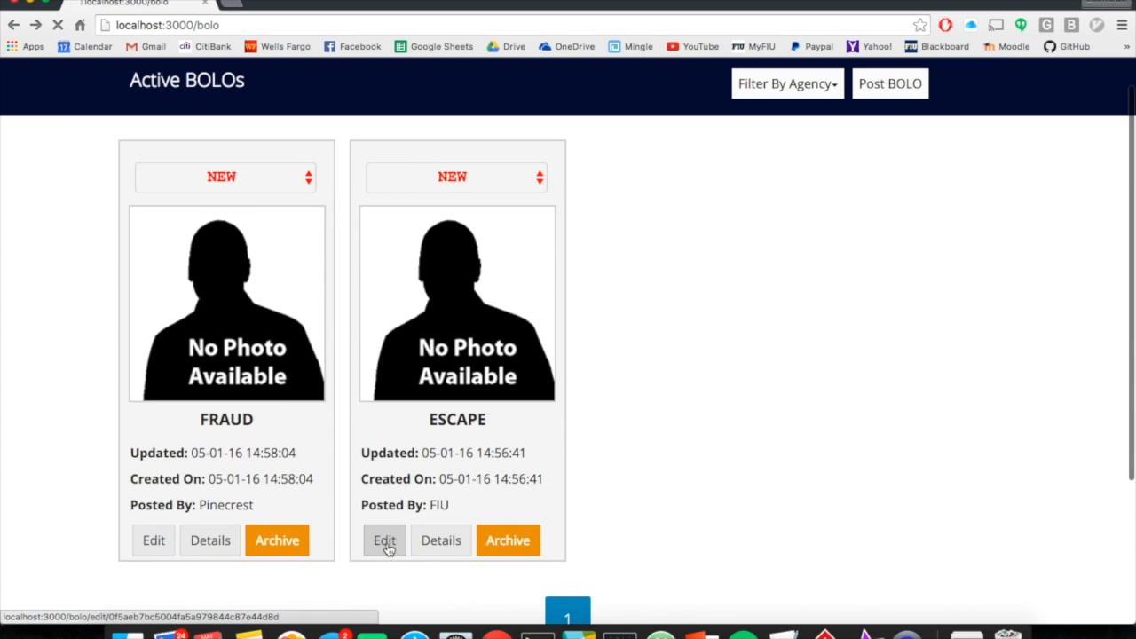
left_click(386, 544)
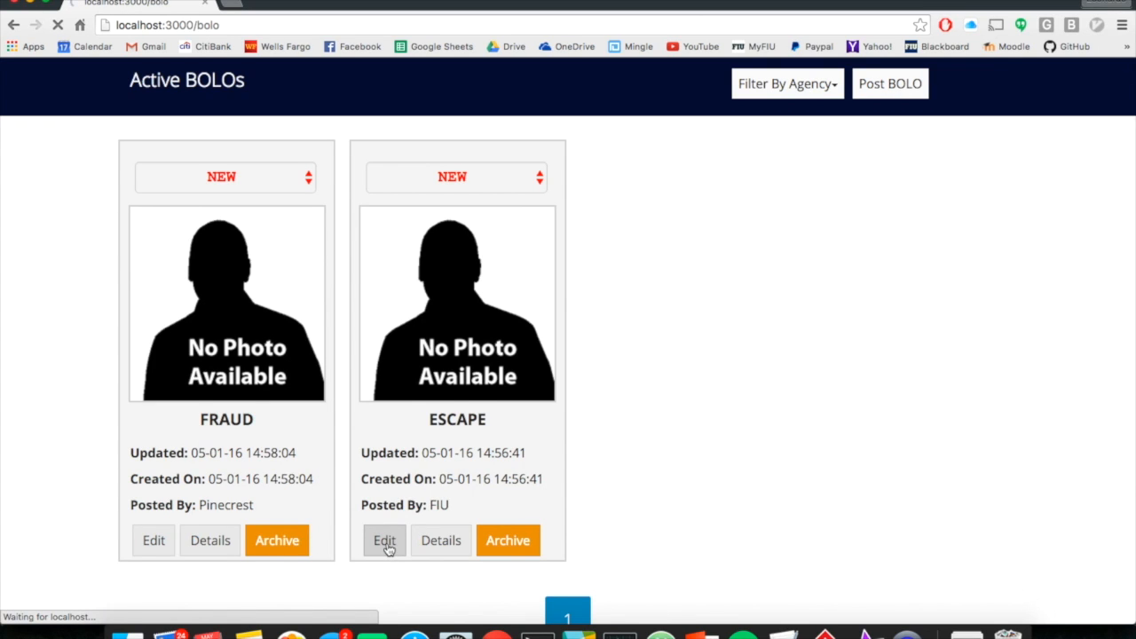
scroll(559, 413, "down", 1)
scroll(559, 413, "down", 1)
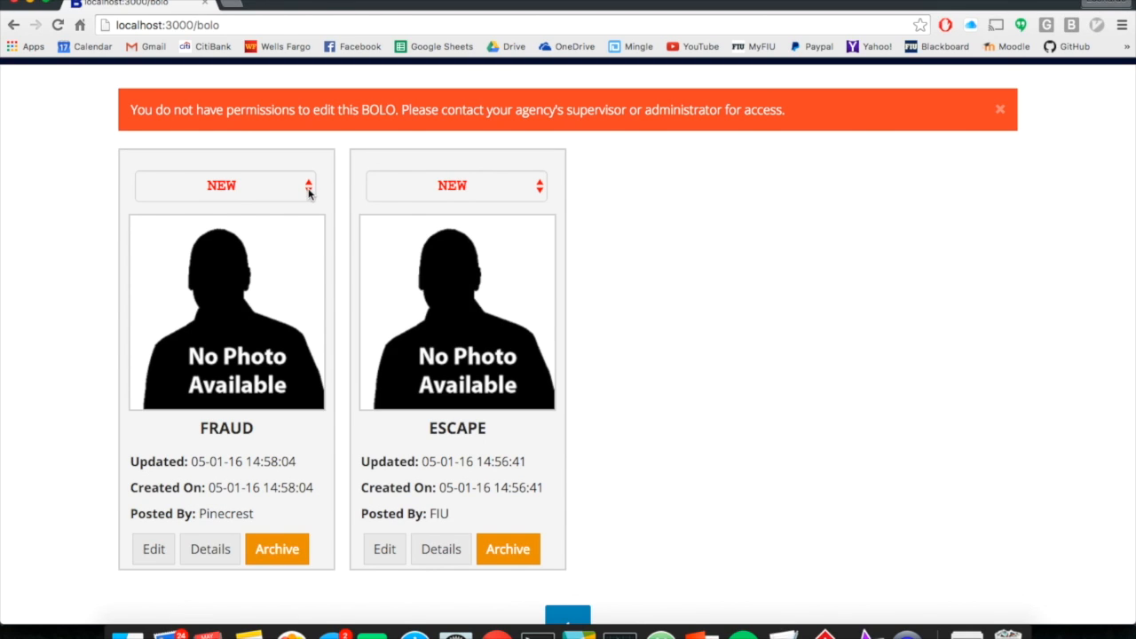
Step: Set the FRAUD BOLO's status to CANCELED after a rejected attempt to cancel ESCAPE
left_click(438, 188)
left_click(431, 209)
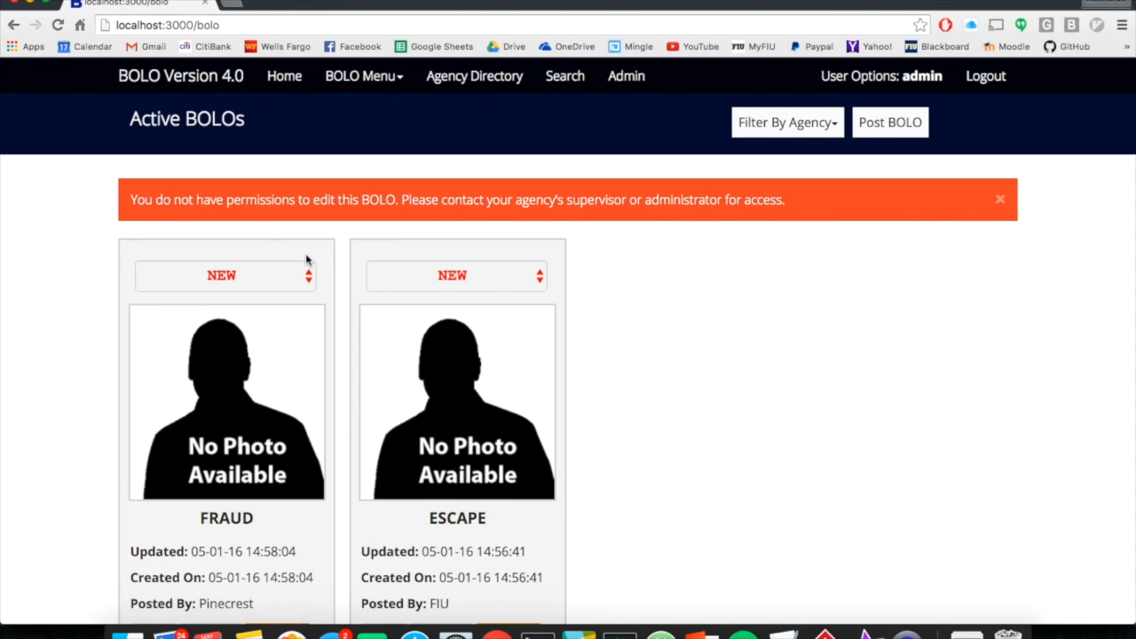
left_click(280, 276)
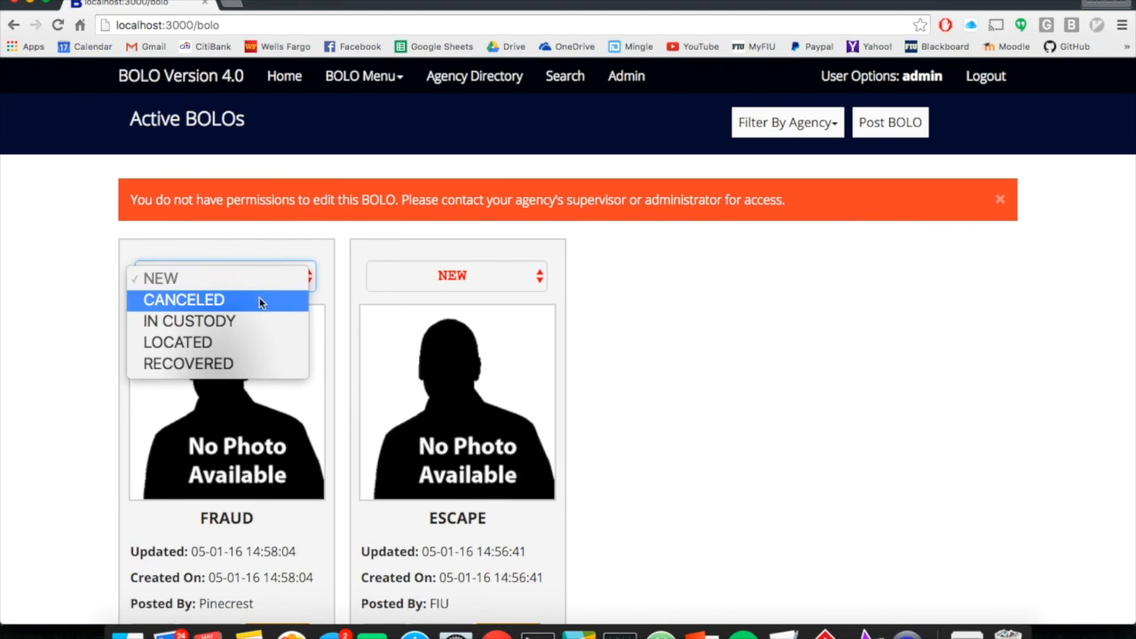
left_click(260, 300)
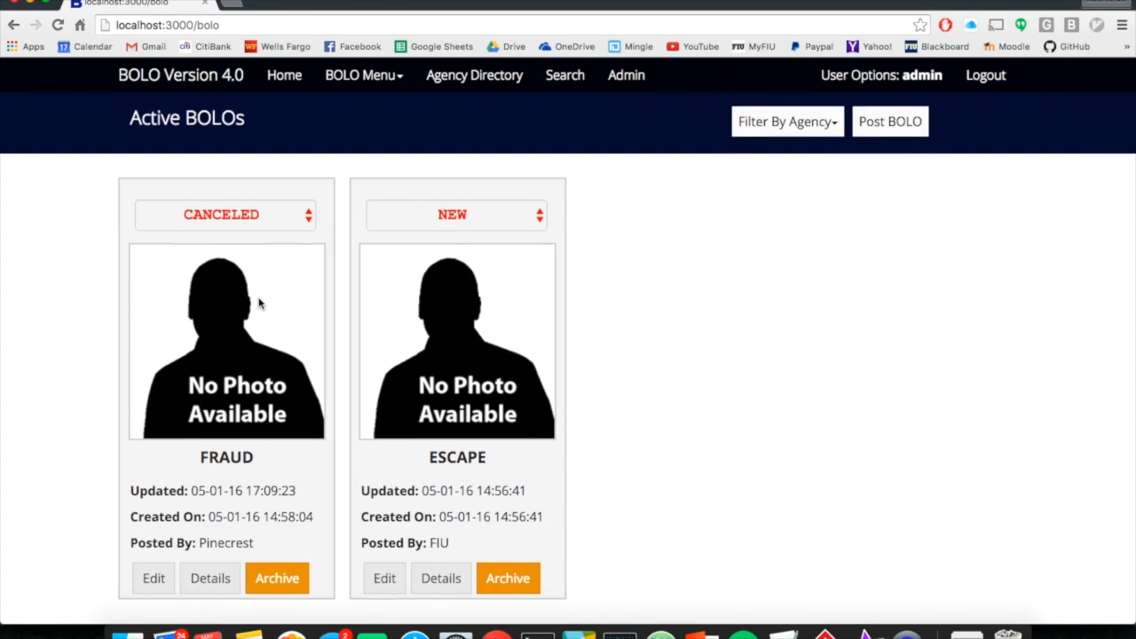
scroll(257, 304, "down", 2)
left_click(509, 504)
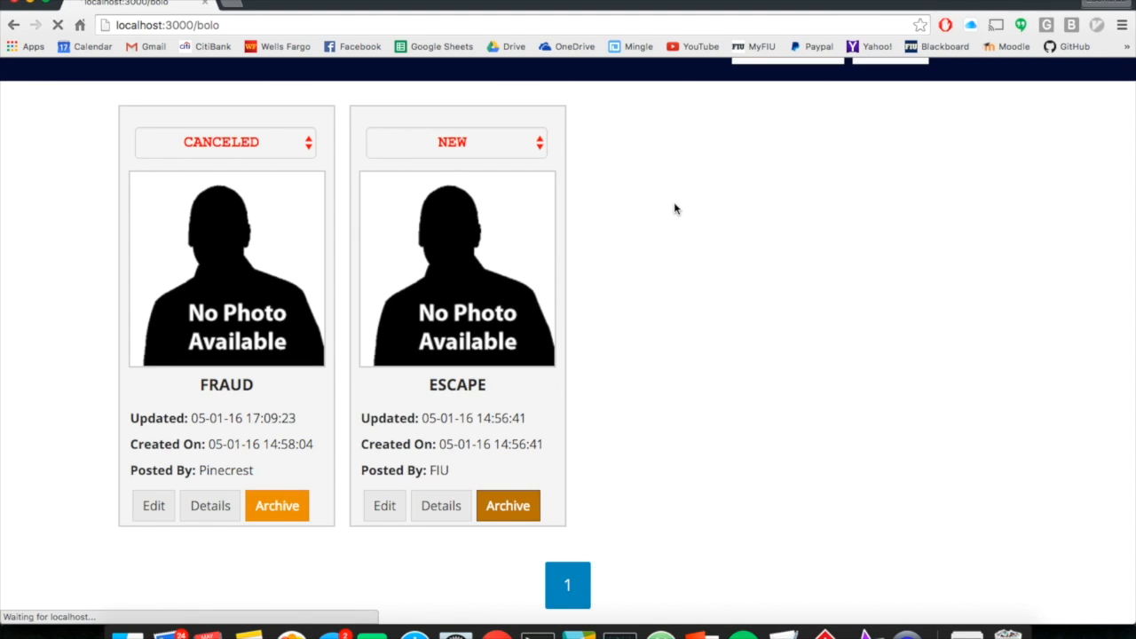
scroll(673, 208, "down", 2)
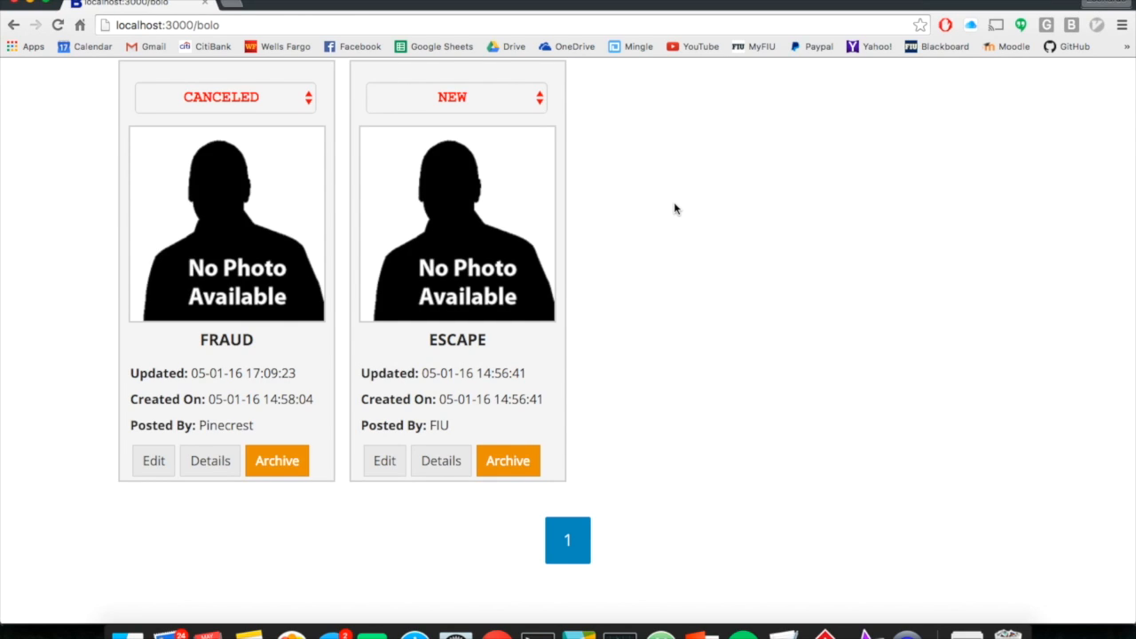
Step: Archive the canceled FRAUD BOLO, confirming with OK
left_click(269, 473)
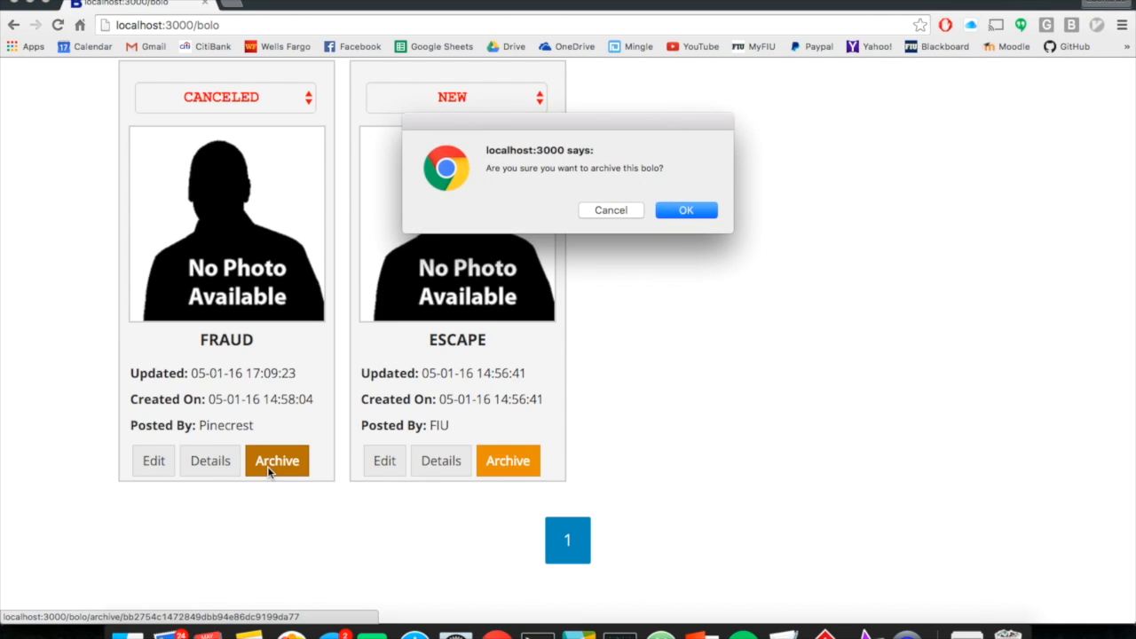
left_click(685, 213)
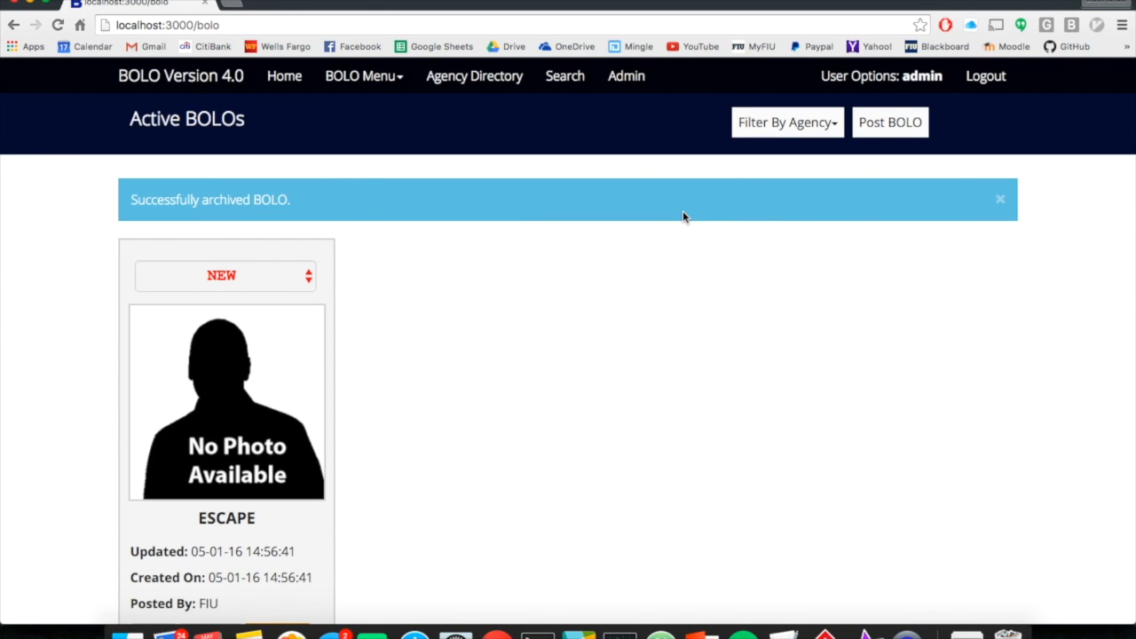
scroll(682, 216, "down", 1)
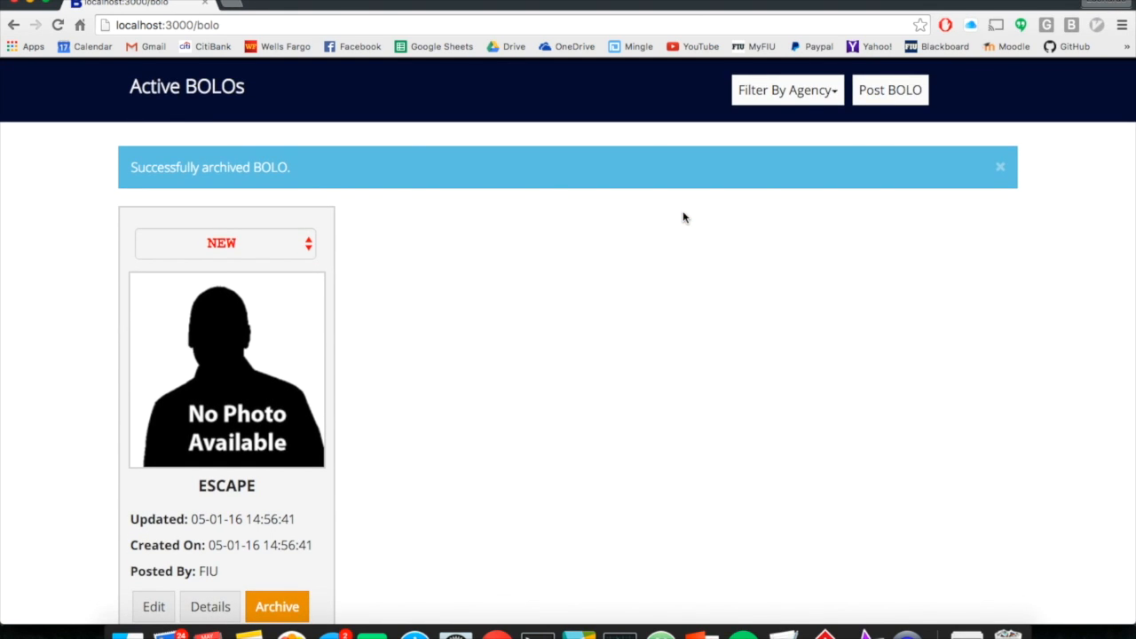
scroll(683, 217, "up", 1)
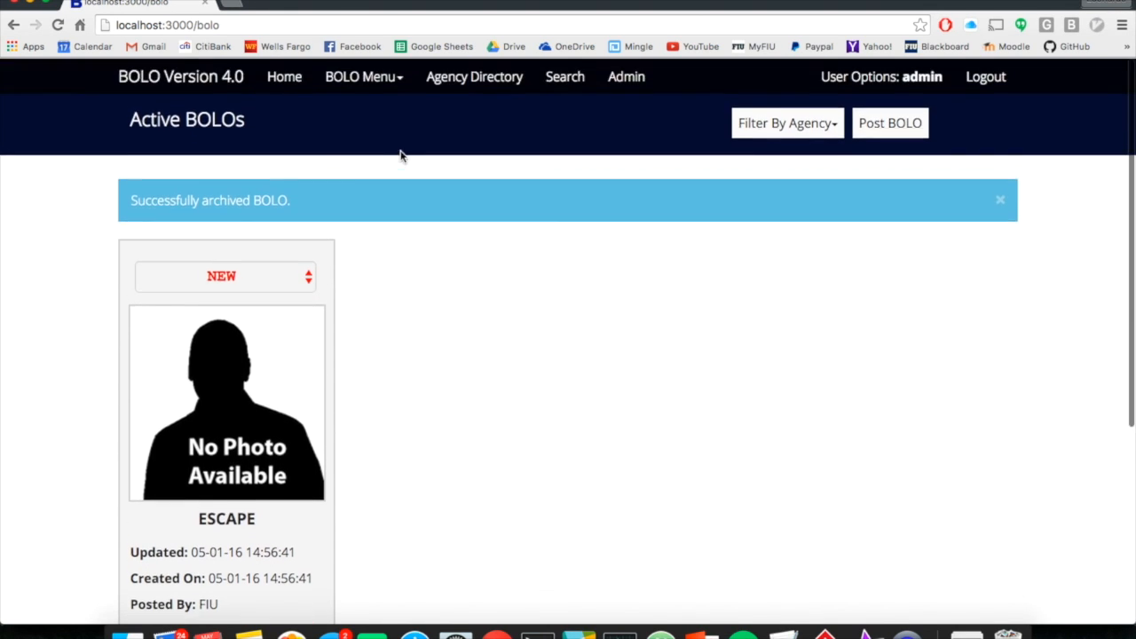
Step: Go to the Archived BOLOs list from the BOLO Menu
left_click(382, 90)
left_click(364, 146)
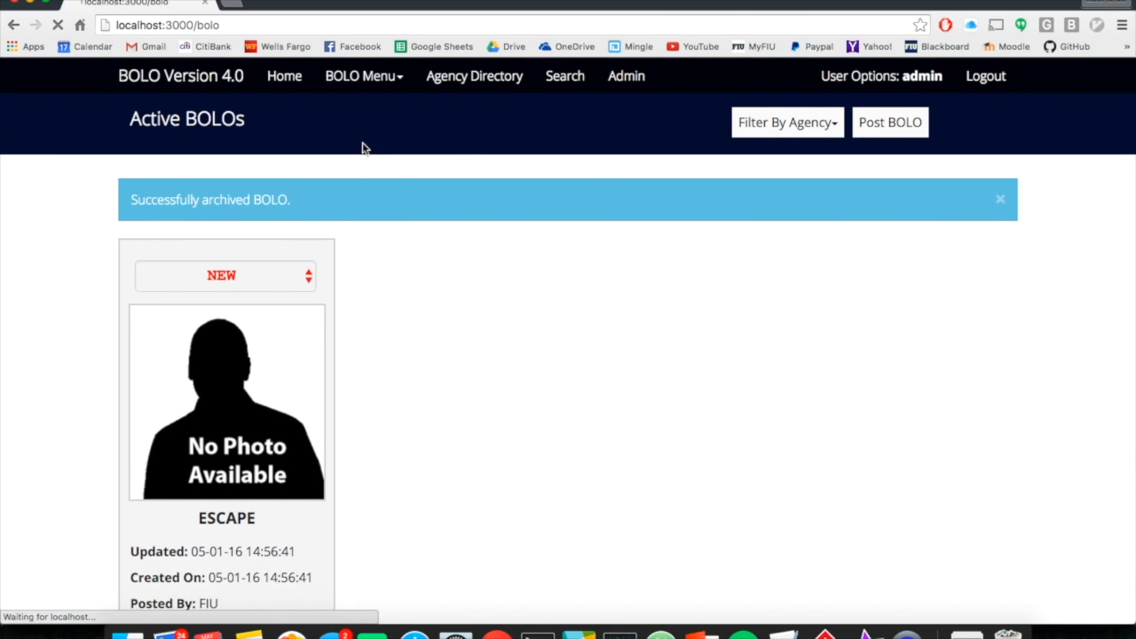
scroll(362, 148, "down", 2)
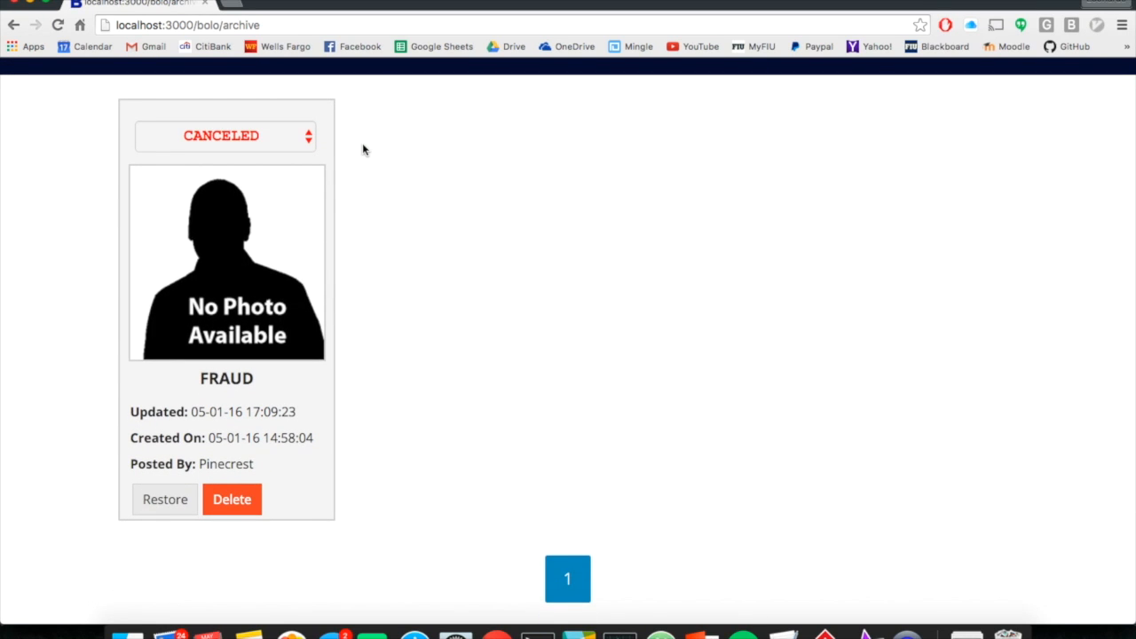
scroll(339, 203, "up", 1)
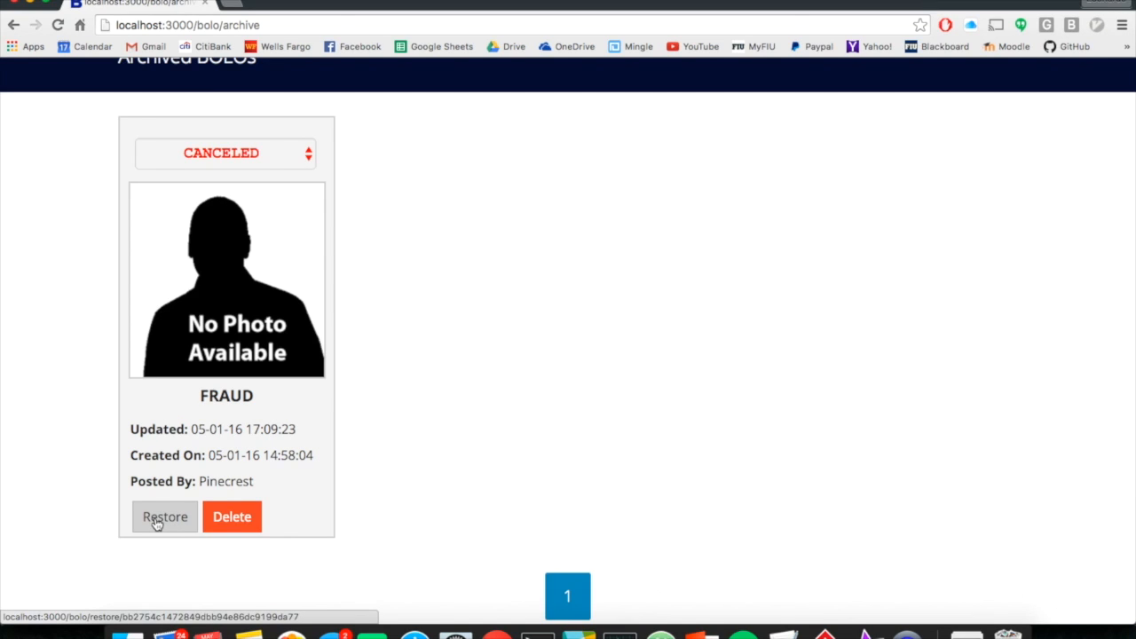
scroll(157, 526, "up", 2)
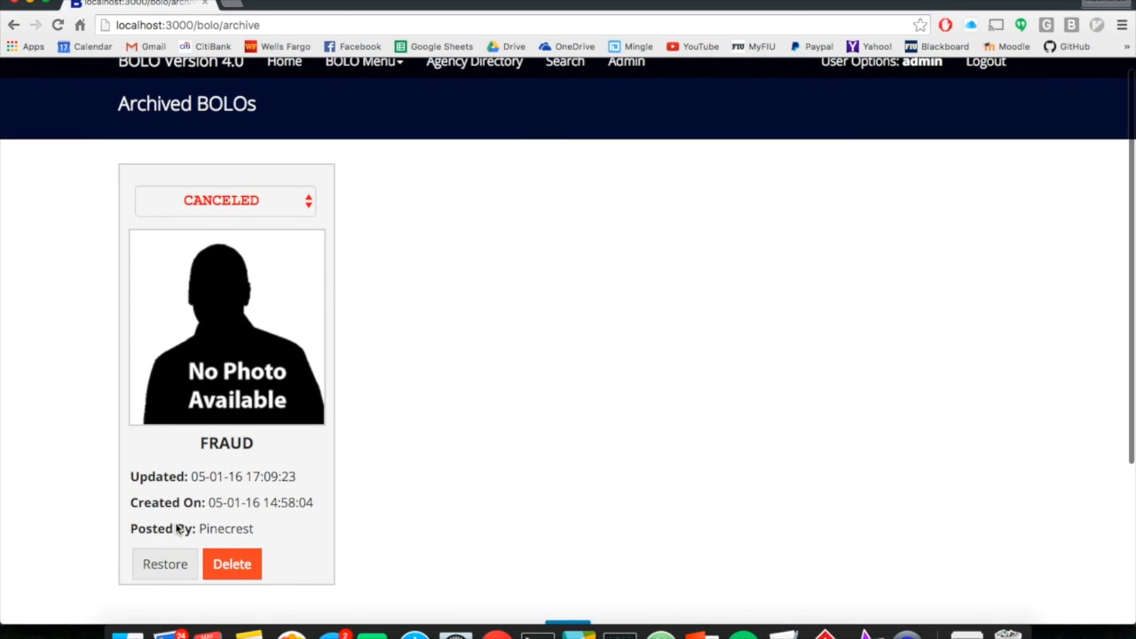
scroll(224, 565, "down", 1)
scroll(224, 564, "down", 1)
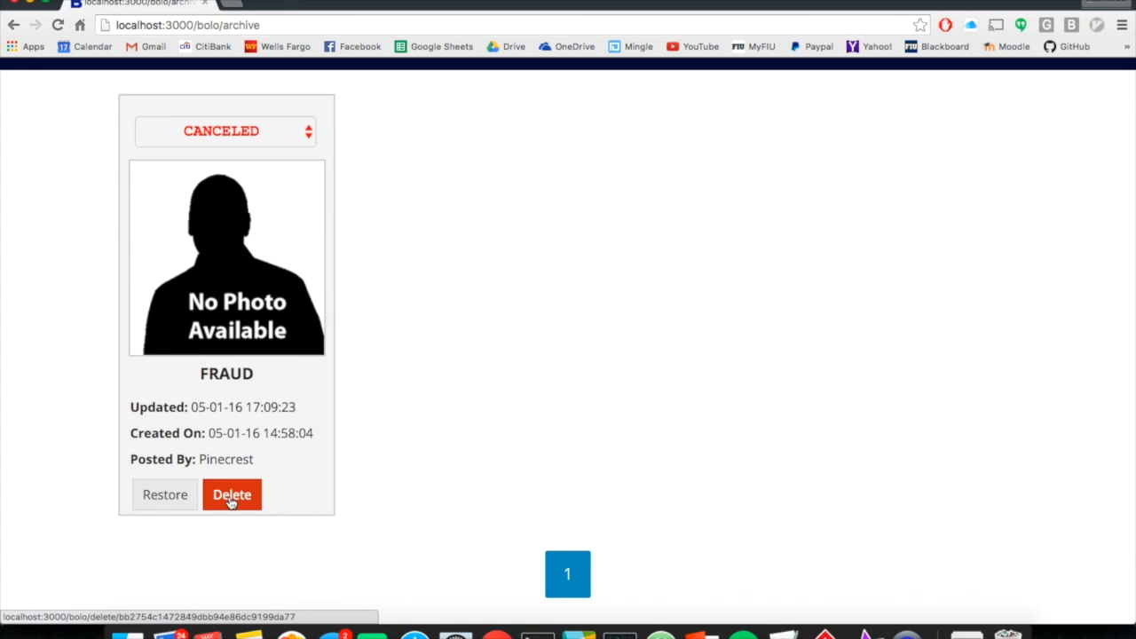
Step: Restore the FRAUD BOLO and return Home to see it beside ESCAPE
left_click(182, 497)
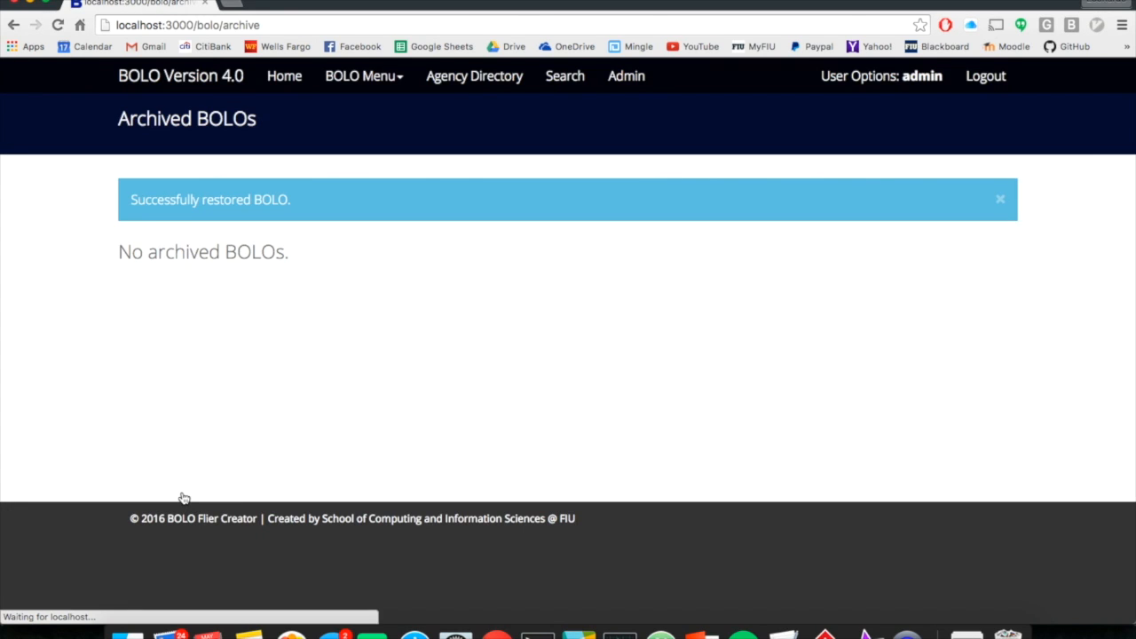
left_click(285, 85)
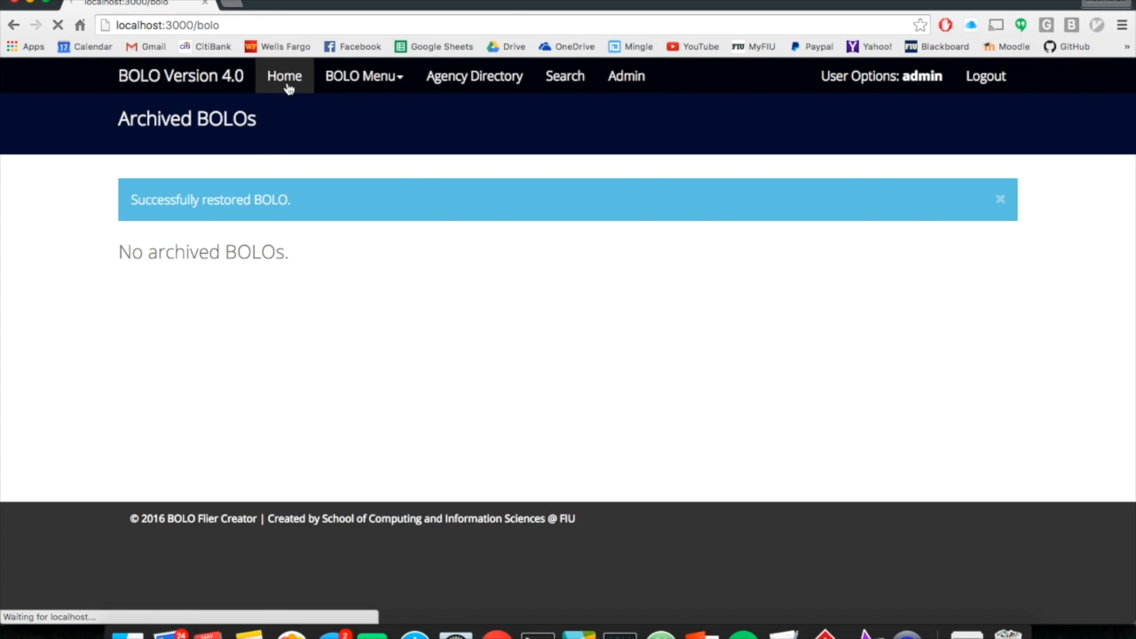
scroll(179, 220, "down", 1)
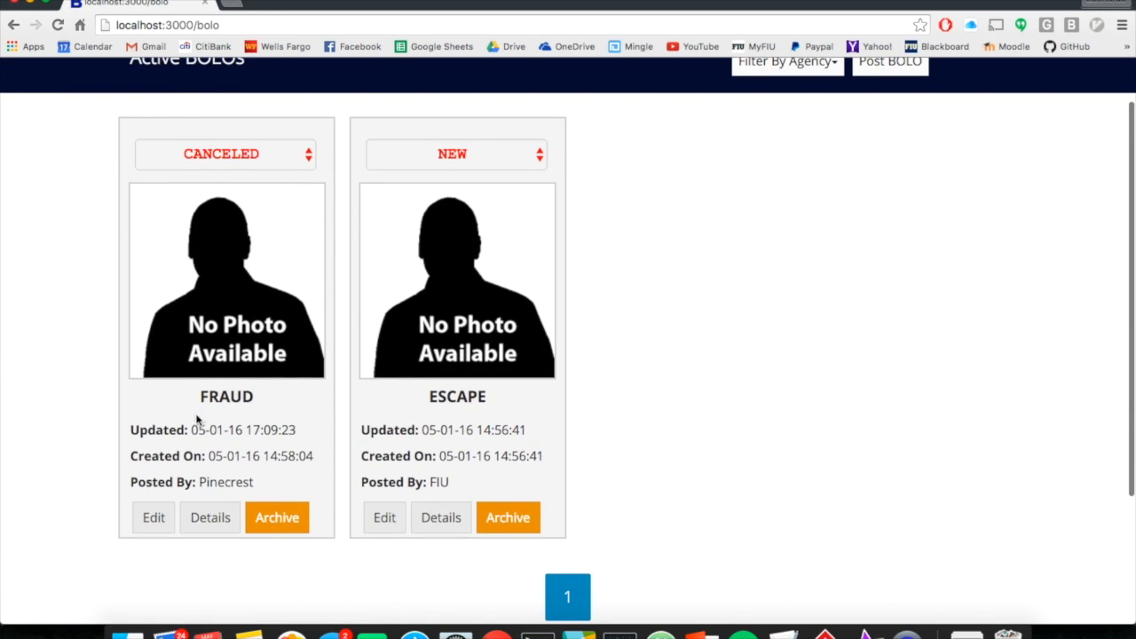